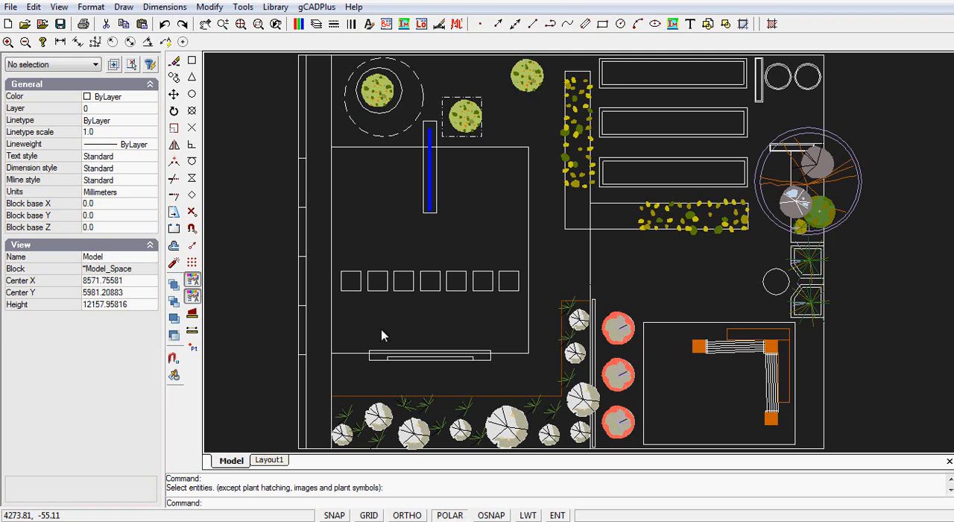
Start Make SketchUp Layers and select the plot's upper boundary, the western strip's long lines and its short cross lines.
{"action": "left_click", "coordinate": [315, 8]}
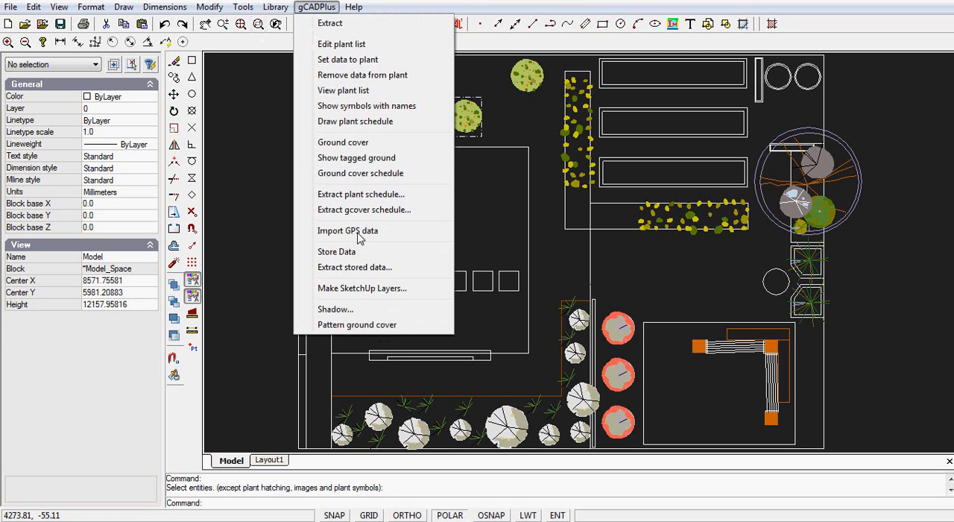
{"action": "left_click", "coordinate": [354, 289]}
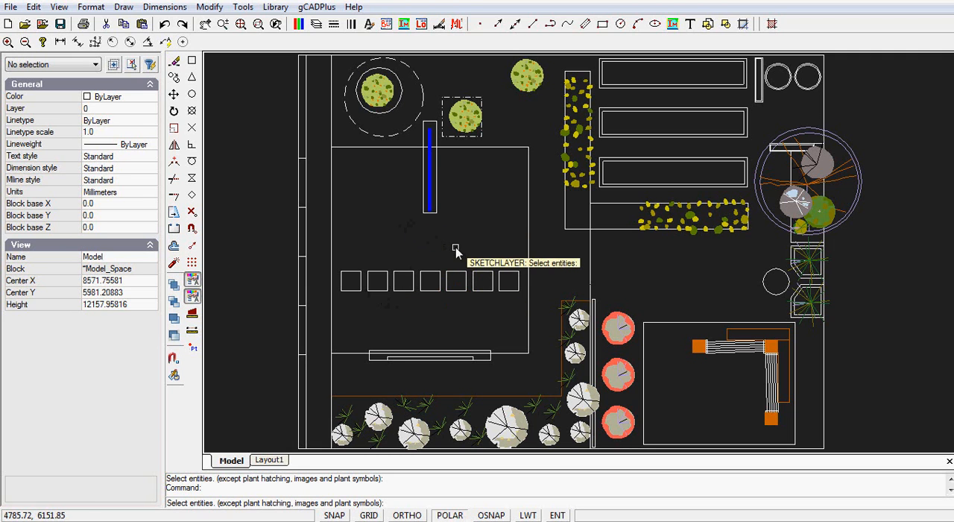
{"action": "left_click", "coordinate": [453, 56]}
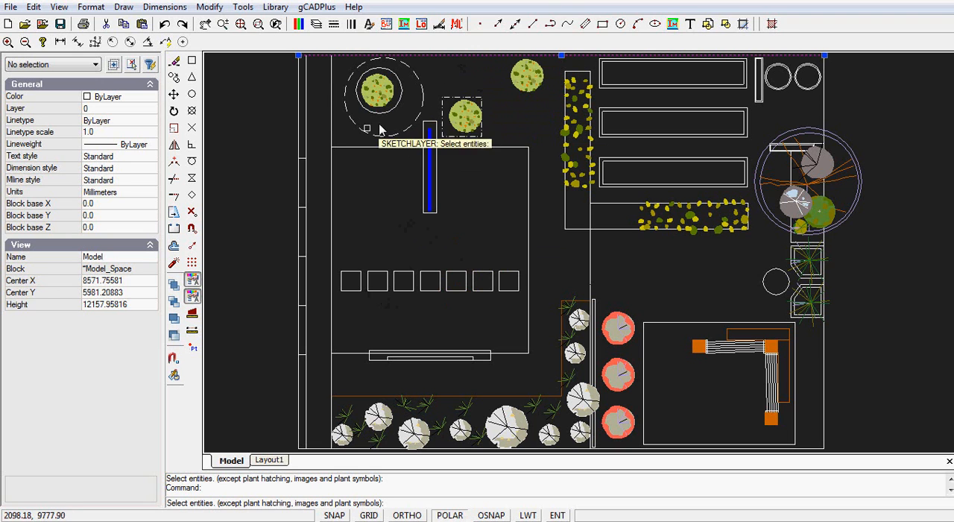
{"action": "left_click", "coordinate": [331, 128]}
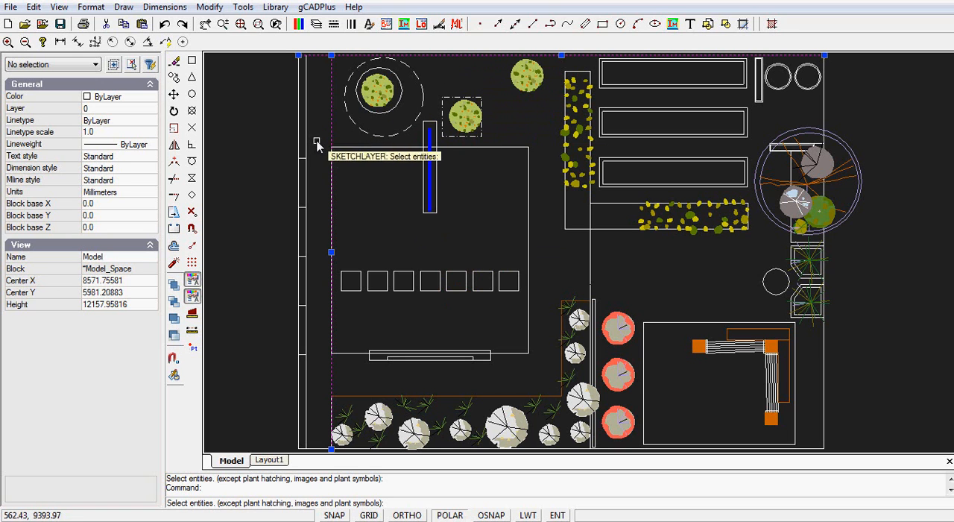
{"action": "left_click", "coordinate": [303, 142]}
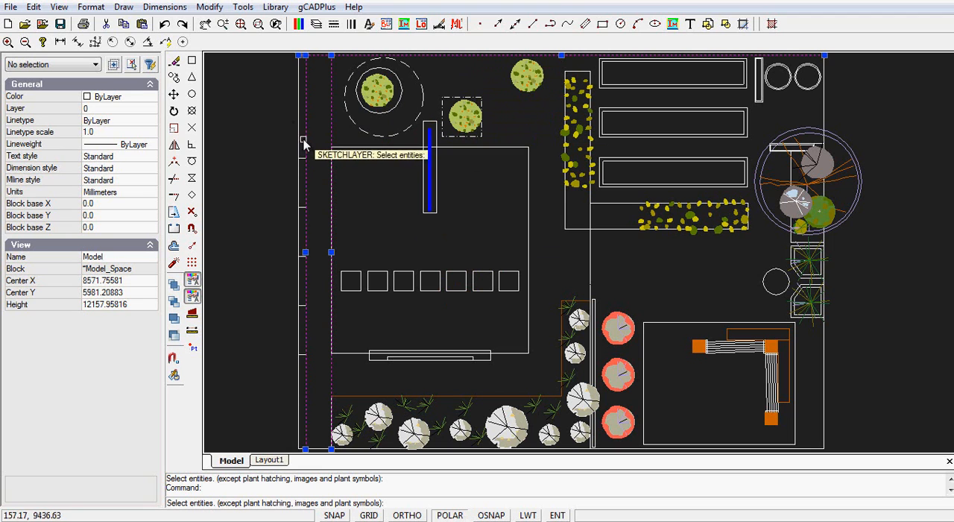
{"action": "left_click", "coordinate": [302, 160]}
{"action": "left_click", "coordinate": [301, 208]}
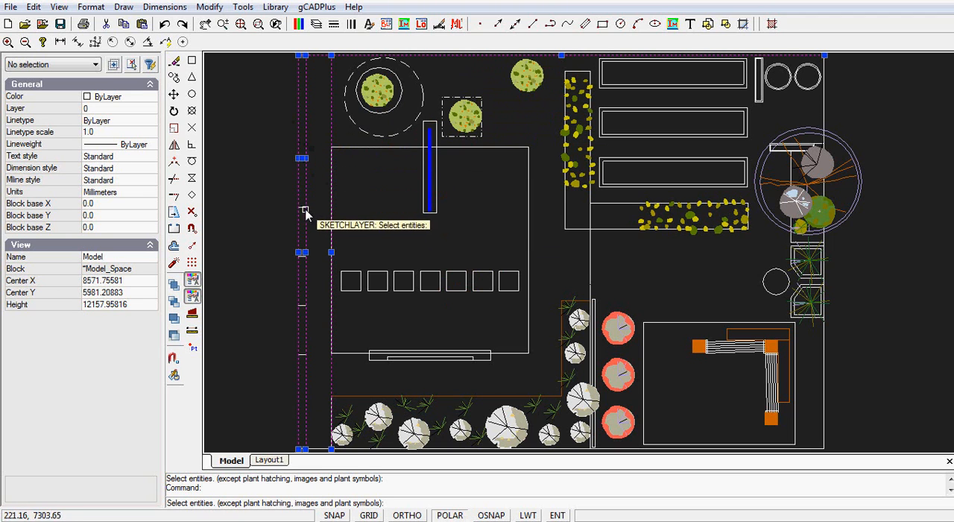
{"action": "left_click", "coordinate": [301, 313]}
{"action": "left_click", "coordinate": [301, 357]}
Add the large central rectangle, the dashed circle and the dash-dot square around the trees to the selection.
{"action": "left_click", "coordinate": [381, 143]}
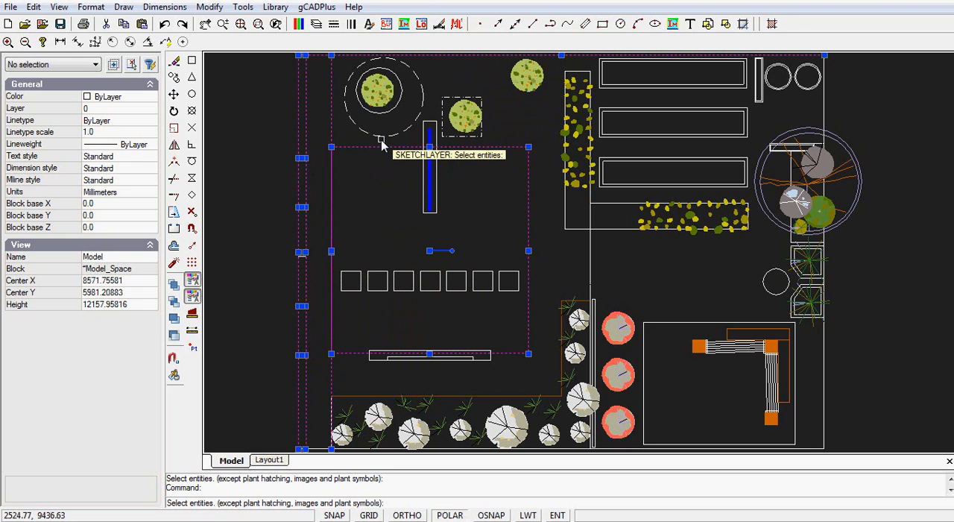
{"action": "left_click", "coordinate": [384, 139]}
{"action": "left_click", "coordinate": [481, 112]}
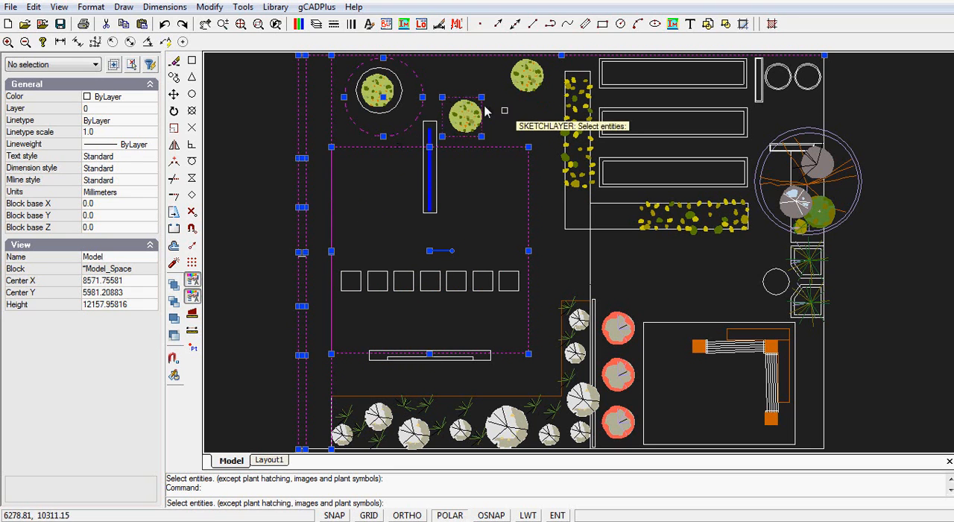
Add the uppermost raised bed's double outline, the middle bed's lower inner edge and the two ground-cover bed outlines to the selection.
{"action": "left_click", "coordinate": [682, 134]}
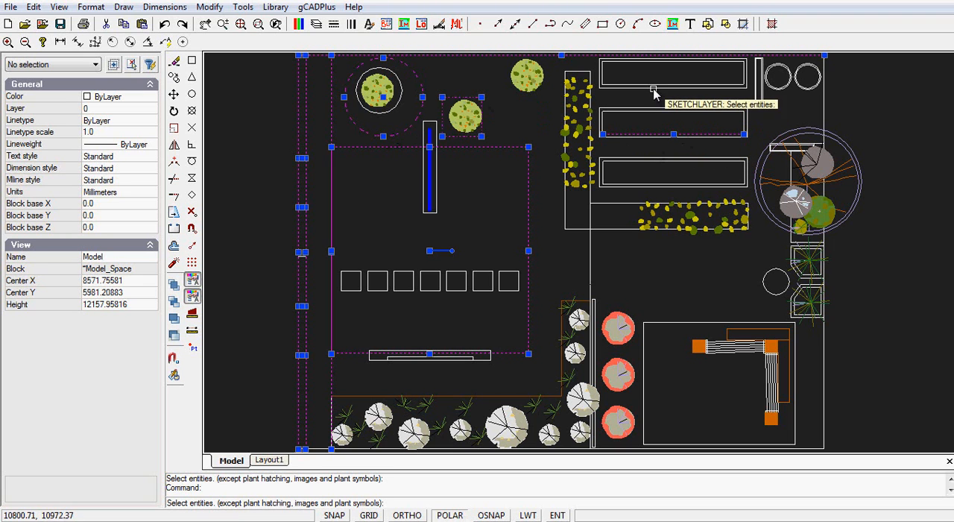
{"action": "left_click", "coordinate": [614, 62]}
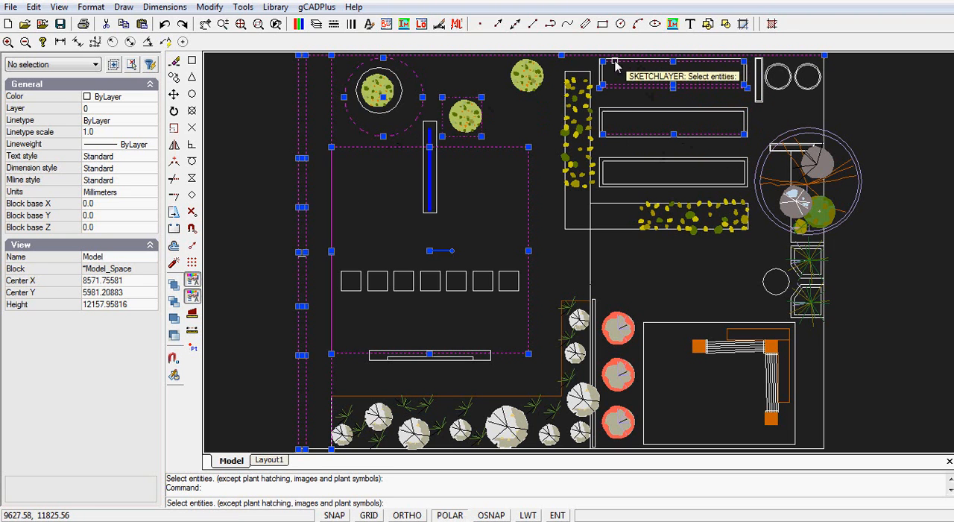
{"action": "left_click", "coordinate": [614, 59]}
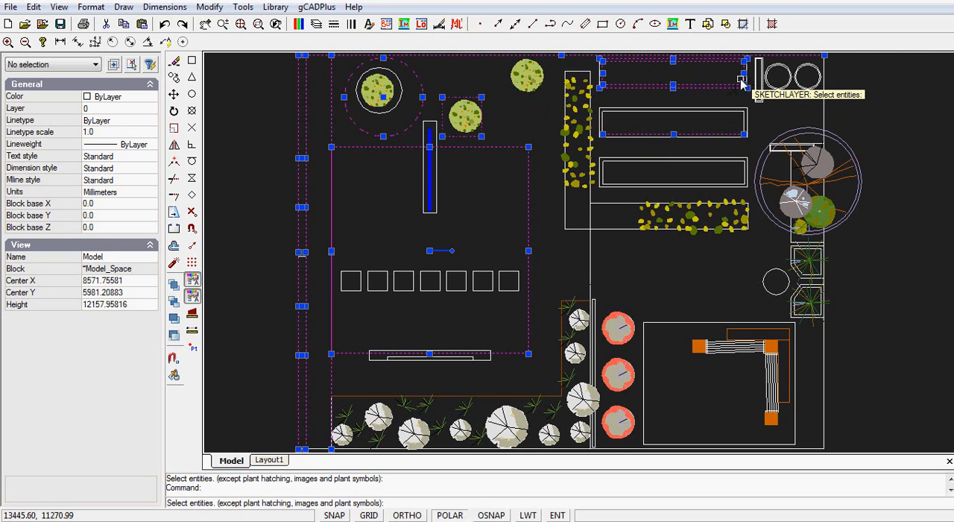
{"action": "scroll", "coordinate": [749, 76], "scroll_direction": "up", "scroll_amount": 3}
{"action": "left_click", "coordinate": [431, 84]}
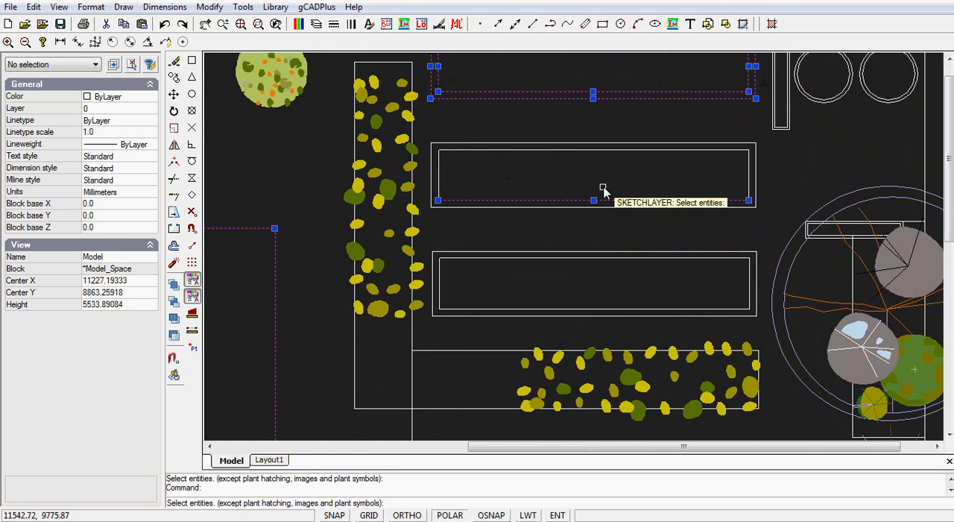
{"action": "scroll", "coordinate": [599, 191], "scroll_direction": "down", "scroll_amount": 3}
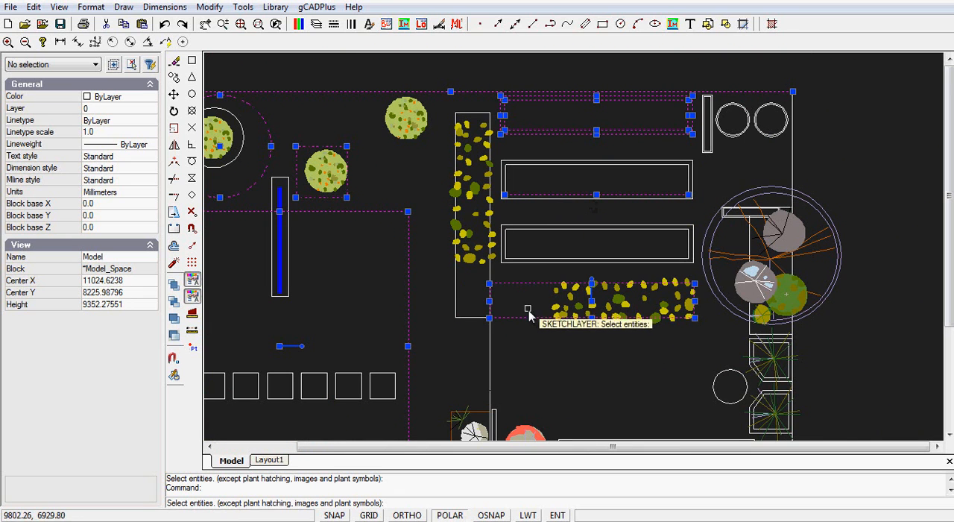
{"action": "left_click", "coordinate": [456, 309]}
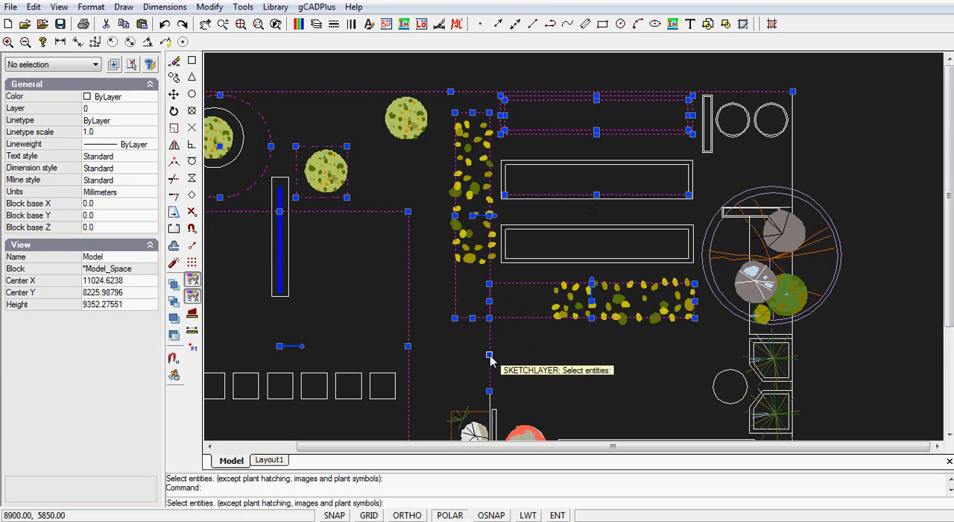
Add the double outlines of the two angled planters and the adjoining bed edges above them to the selection.
{"action": "middle_click_drag", "start_coordinate": [560, 385], "coordinate": [503, 211]}
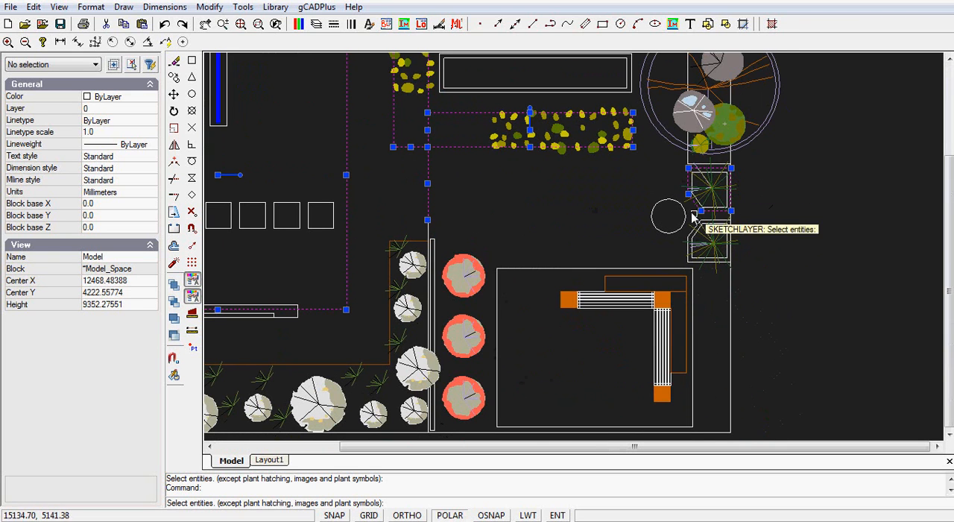
{"action": "left_click", "coordinate": [690, 187]}
{"action": "left_click", "coordinate": [693, 243]}
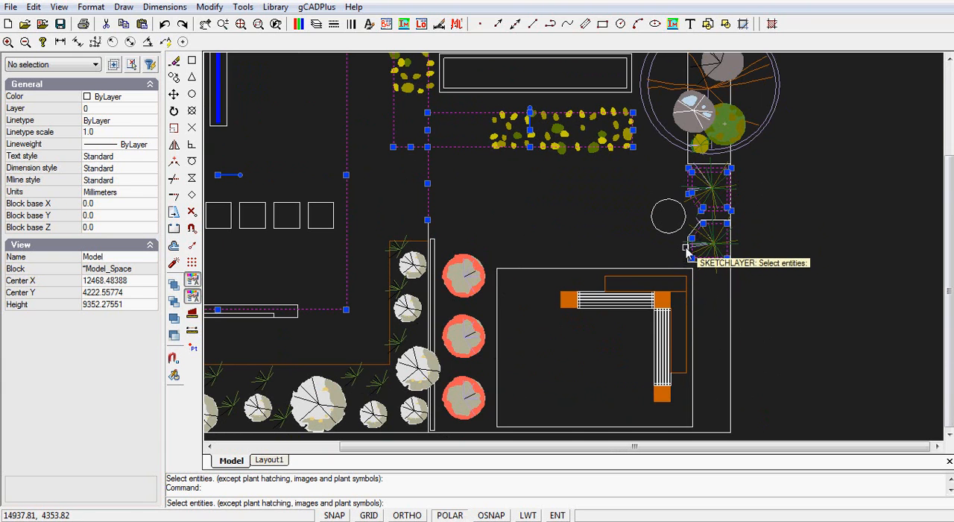
{"action": "left_click", "coordinate": [690, 252]}
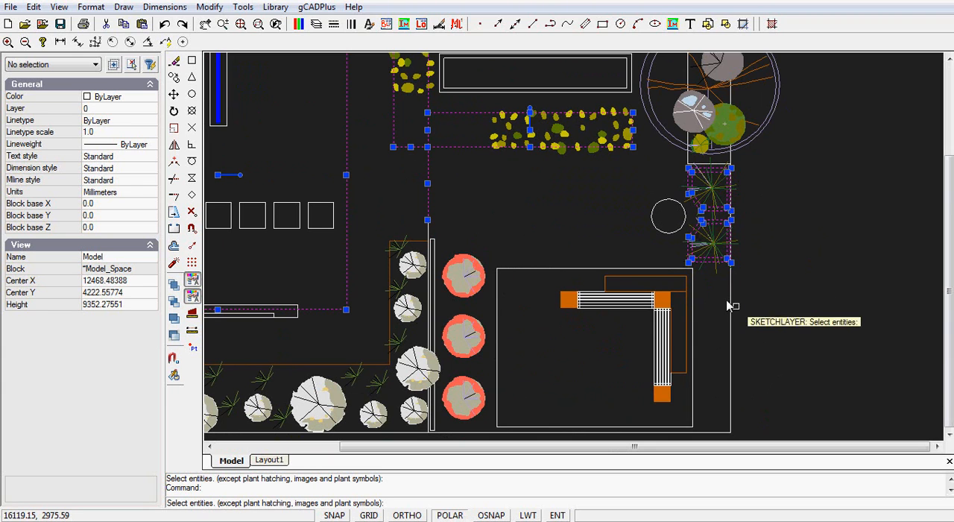
{"action": "left_click", "coordinate": [687, 160]}
{"action": "left_click", "coordinate": [719, 163]}
Add the narrow wall beside the red-rimmed plants and the brown L-shaped planting bed outline to the selection.
{"action": "left_click", "coordinate": [433, 334]}
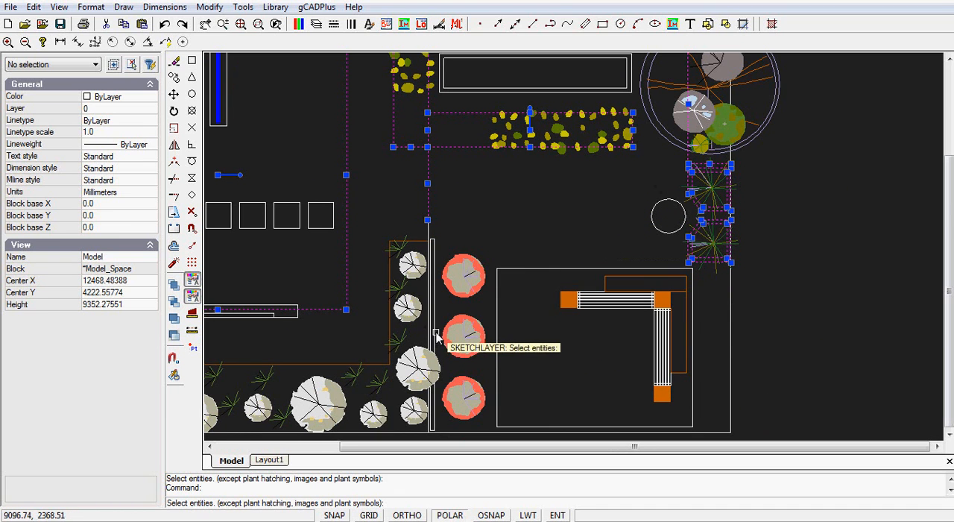
{"action": "scroll", "coordinate": [425, 297], "scroll_direction": "up", "scroll_amount": 3}
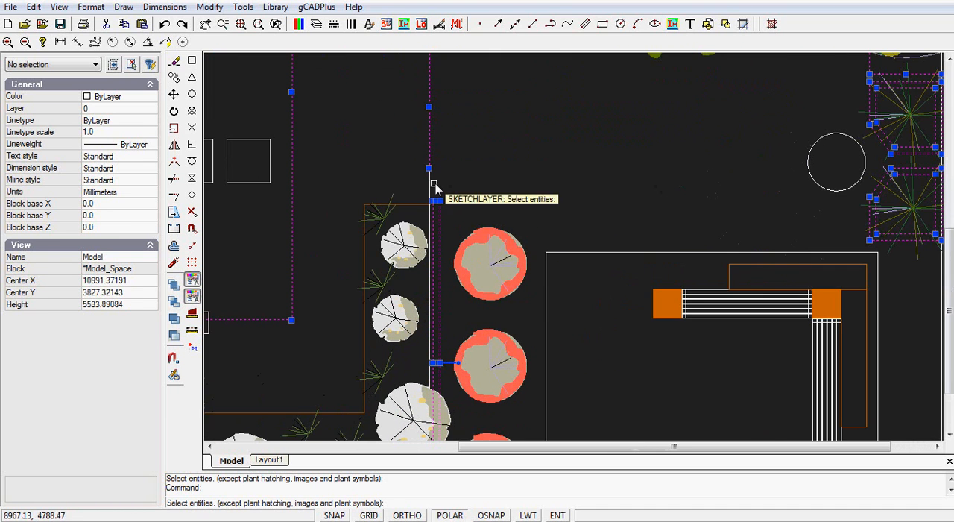
{"action": "left_click", "coordinate": [412, 205]}
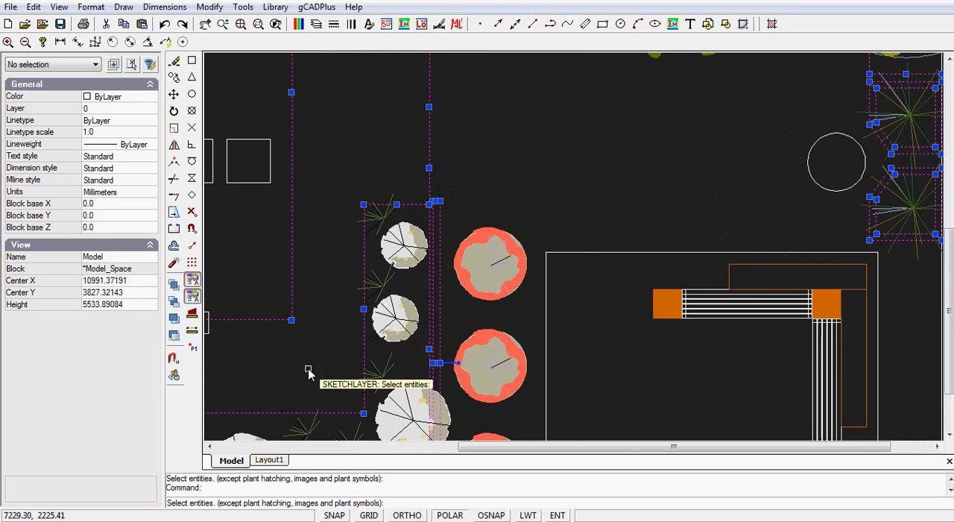
Add the long, thin rectangles at the central area's lower edge to the selection.
{"action": "middle_click_drag", "start_coordinate": [308, 377], "coordinate": [570, 215]}
{"action": "scroll", "coordinate": [534, 221], "scroll_direction": "down", "scroll_amount": 3}
{"action": "left_click", "coordinate": [485, 196]}
{"action": "scroll", "coordinate": [456, 202], "scroll_direction": "up", "scroll_amount": 3}
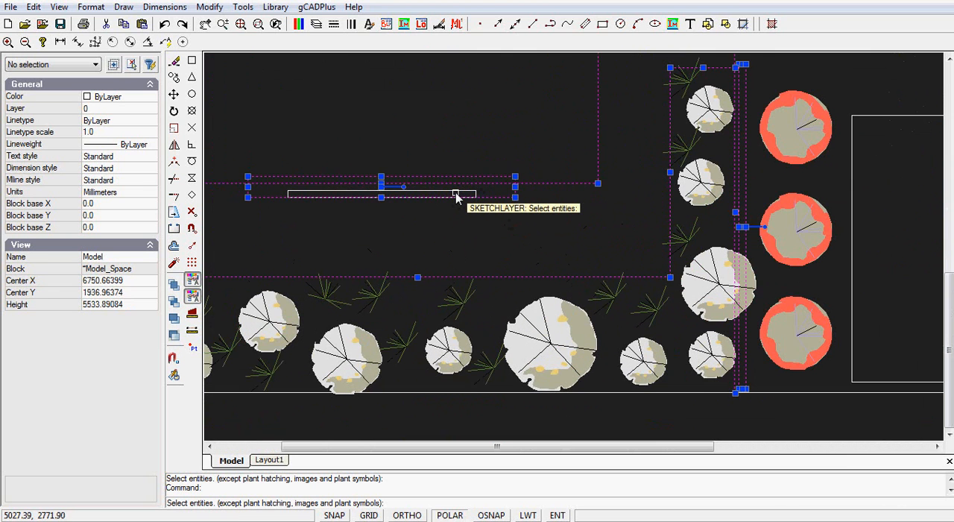
Add the row of seven small squares inside the central rectangle to the selection.
{"action": "middle_click_drag", "start_coordinate": [453, 177], "coordinate": [478, 218]}
{"action": "left_click", "coordinate": [571, 149]}
{"action": "left_click", "coordinate": [514, 152]}
{"action": "left_click", "coordinate": [486, 152]}
{"action": "left_click", "coordinate": [428, 151]}
{"action": "left_click", "coordinate": [340, 151]}
{"action": "left_click", "coordinate": [294, 152]}
{"action": "left_click", "coordinate": [249, 151]}
Add the narrow blue-filled channel and the large rectangle around the pergola to the selection.
{"action": "scroll", "coordinate": [365, 198], "scroll_direction": "down", "scroll_amount": 3}
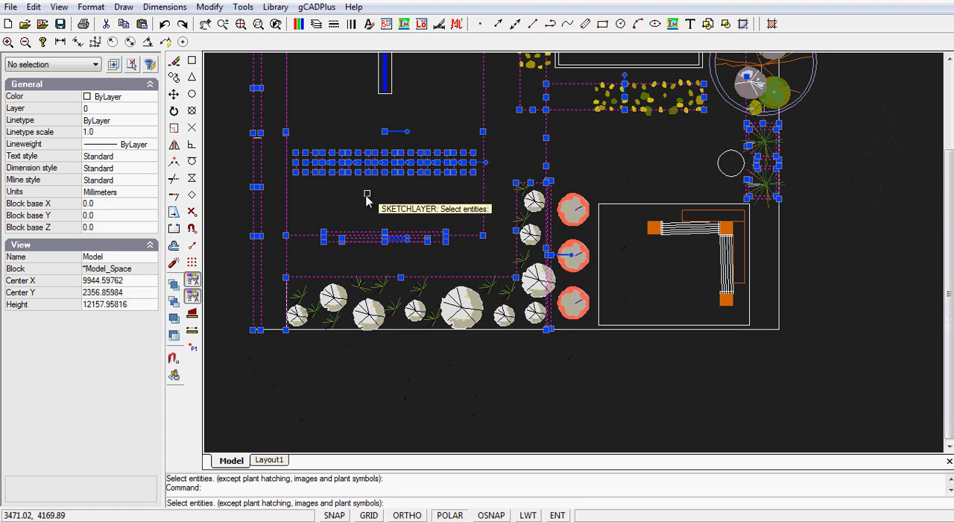
{"action": "left_click", "coordinate": [397, 90]}
{"action": "middle_click_drag", "start_coordinate": [398, 90], "coordinate": [398, 196]}
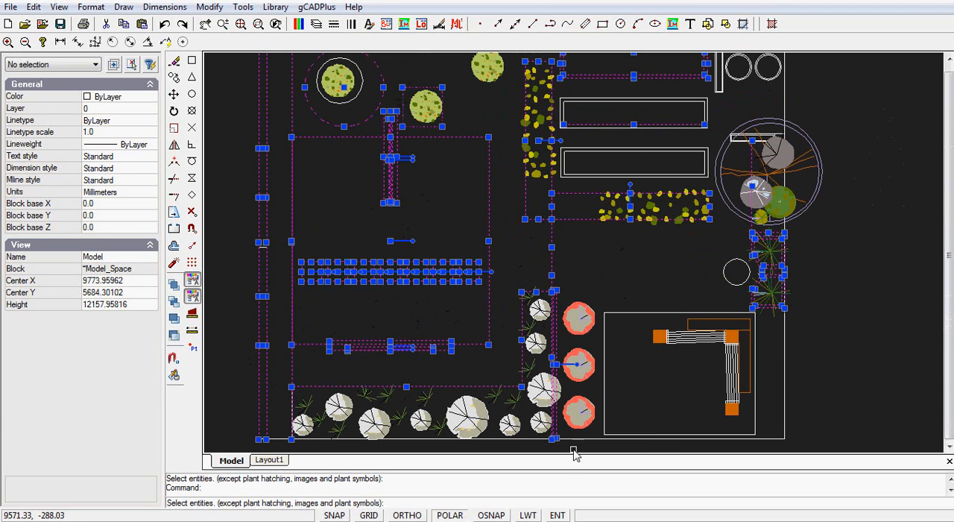
{"action": "left_click", "coordinate": [626, 312]}
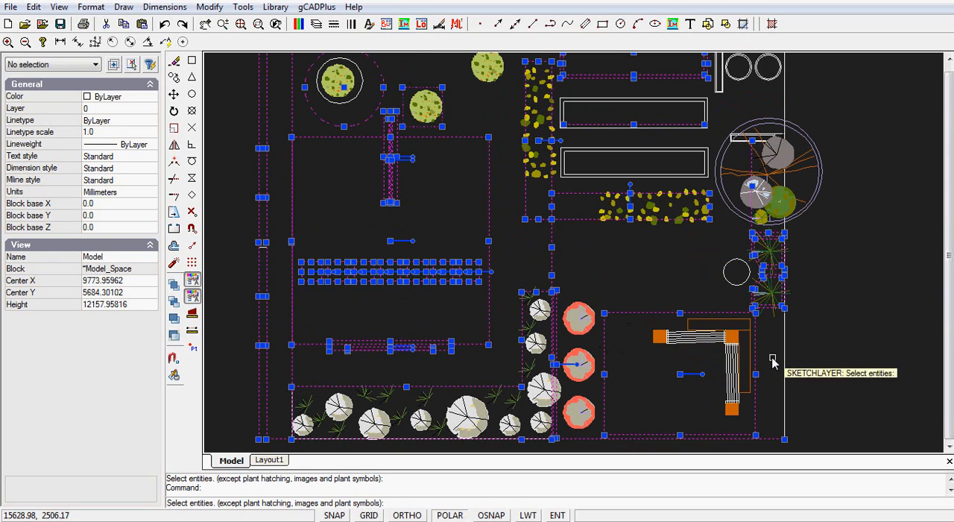
Add the inner outlines of the two narrow rectangles near the large tree and the two round pots to the selection.
{"action": "scroll", "coordinate": [759, 106], "scroll_direction": "up", "scroll_amount": 2}
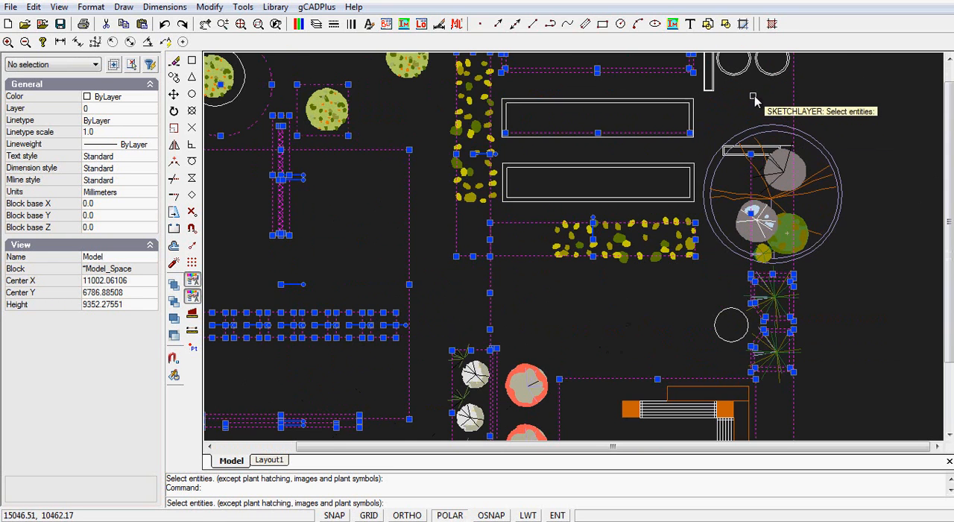
{"action": "middle_click_drag", "start_coordinate": [749, 87], "coordinate": [681, 176]}
{"action": "left_click", "coordinate": [650, 164]}
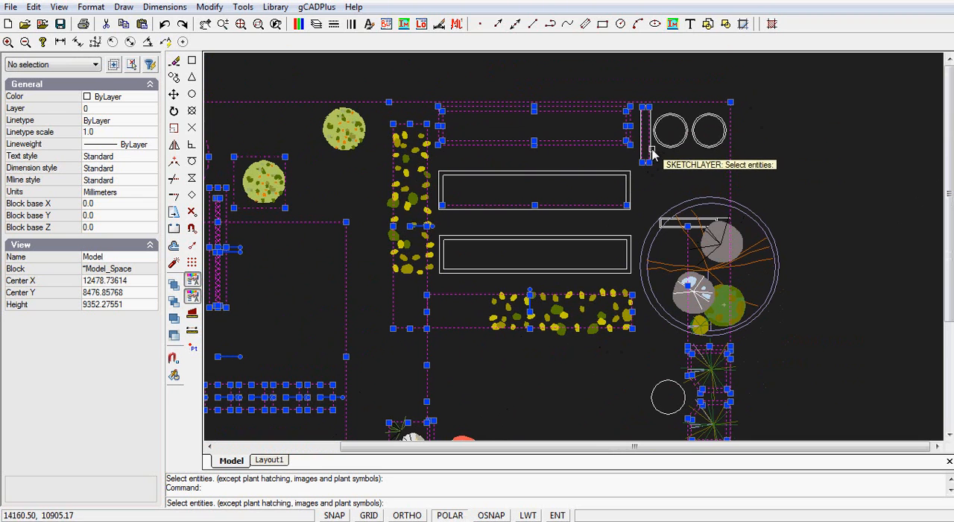
{"action": "left_click", "coordinate": [673, 229]}
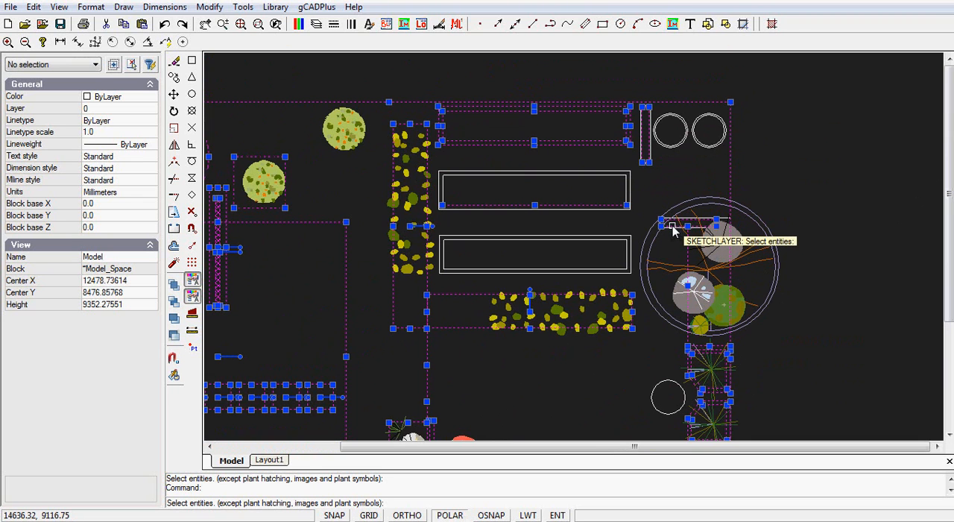
{"action": "left_click", "coordinate": [670, 146]}
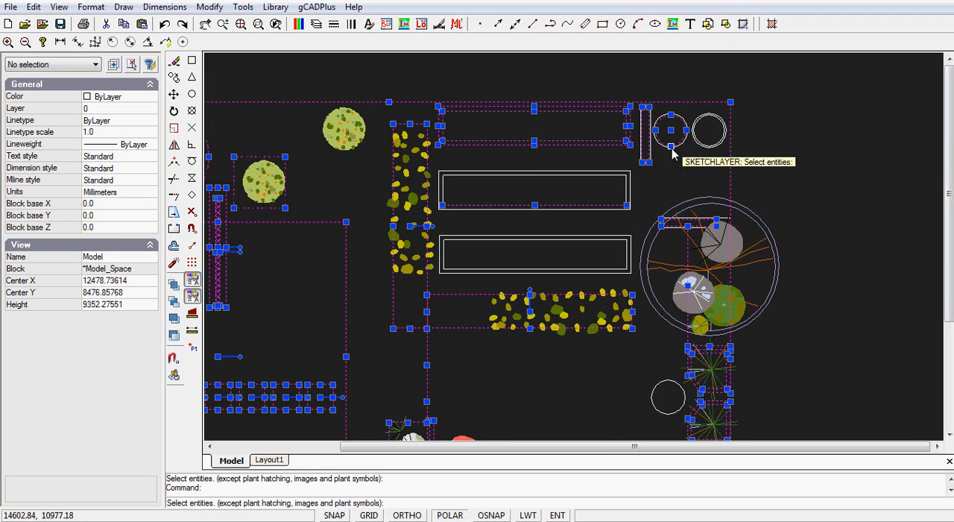
{"action": "left_click", "coordinate": [709, 146]}
Add the outer outlines of the two narrow rectangles, one near the round pots and one inside the large tree symbol.
{"action": "scroll", "coordinate": [689, 154], "scroll_direction": "up", "scroll_amount": 3}
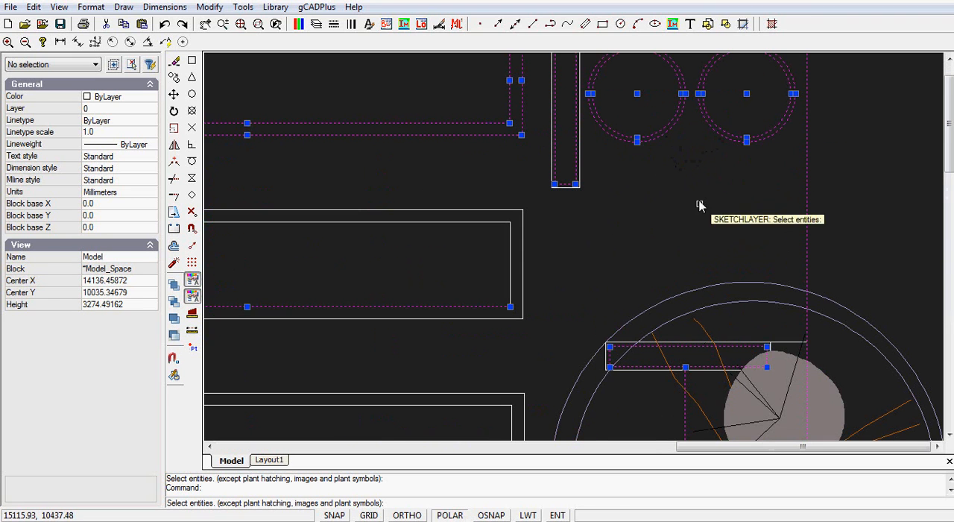
{"action": "left_click", "coordinate": [734, 343]}
{"action": "left_click", "coordinate": [579, 158]}
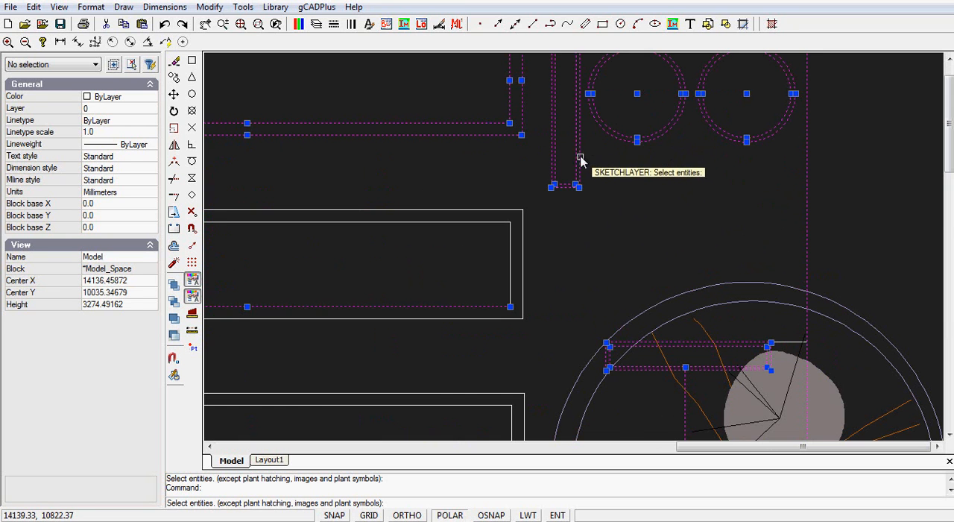
Finish the entity selection and answer No to transferring the plant names to the "L-SkeptchUp-Text" layer.
{"action": "scroll", "coordinate": [588, 166], "scroll_direction": "down", "scroll_amount": 4}
{"action": "scroll", "coordinate": [602, 173], "scroll_direction": "down", "scroll_amount": 1}
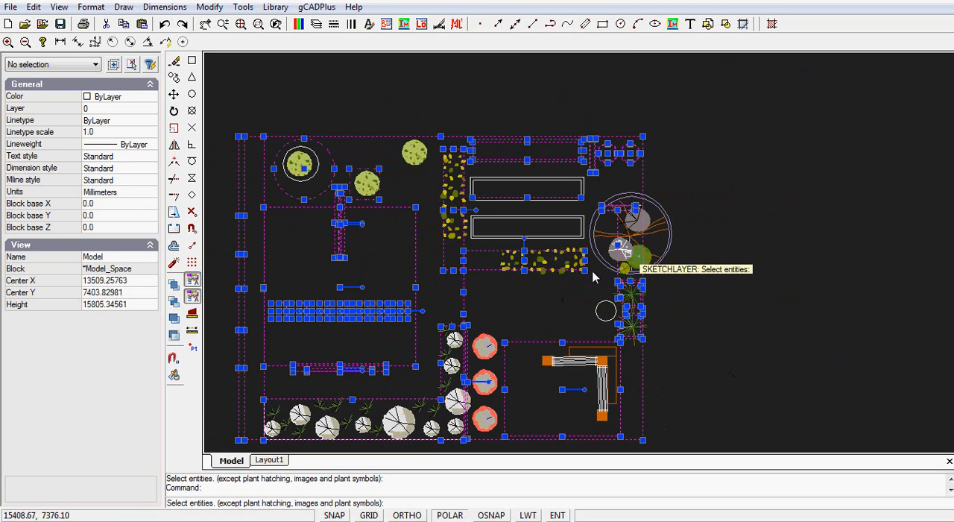
{"action": "key", "text": "Return"}
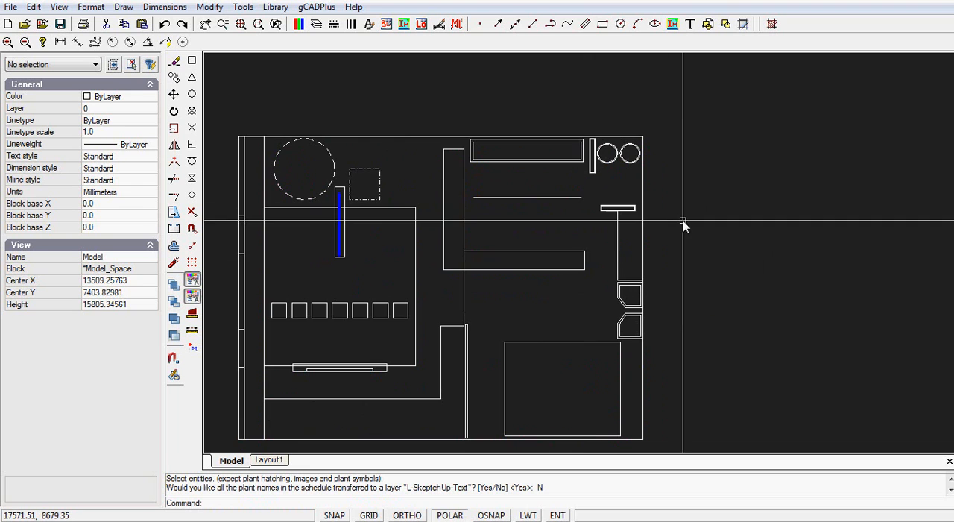
Select all the visible hard-landscape linework and copy it to the clipboard.
{"action": "mouse_move", "coordinate": [692, 234]}
{"action": "middle_mouse_down"}
{"action": "mouse_move", "coordinate": [738, 163]}
{"action": "mouse_move", "coordinate": [762, 210]}
{"action": "mouse_move", "coordinate": [762, 236]}
{"action": "middle_mouse_up"}
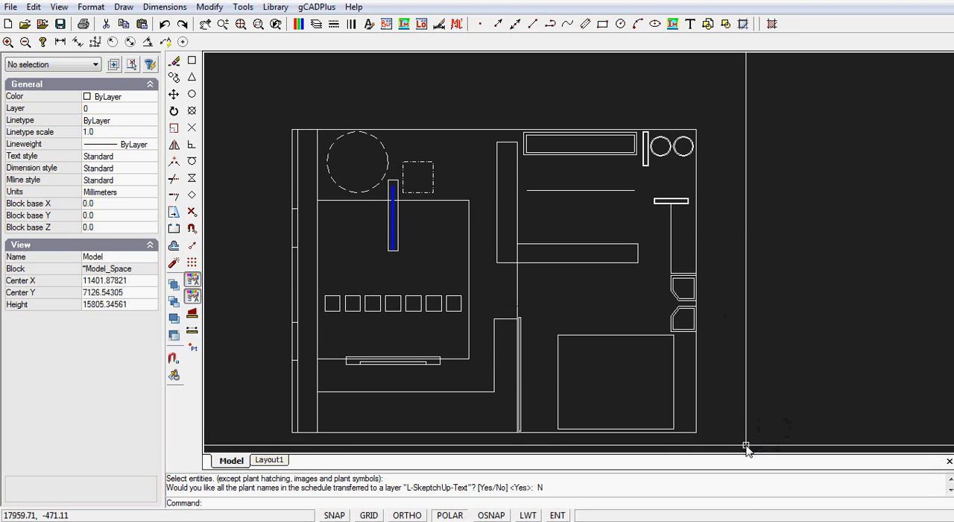
{"action": "left_click", "coordinate": [728, 445]}
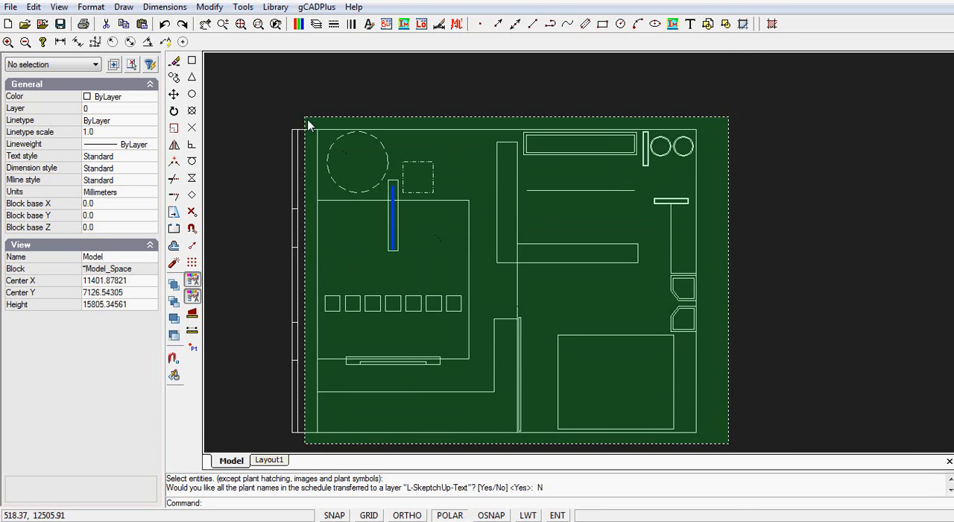
{"action": "left_click", "coordinate": [266, 97]}
{"action": "right_click", "coordinate": [266, 98]}
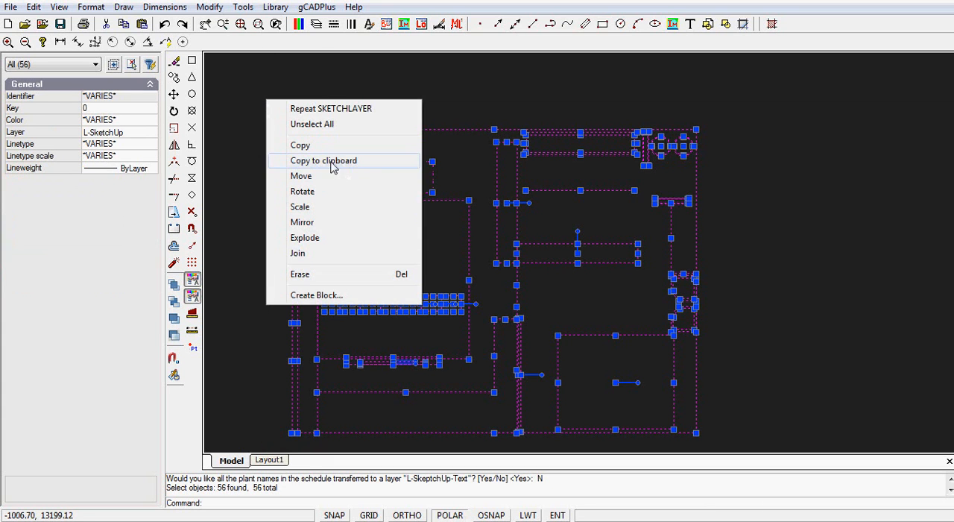
{"action": "left_click", "coordinate": [332, 163]}
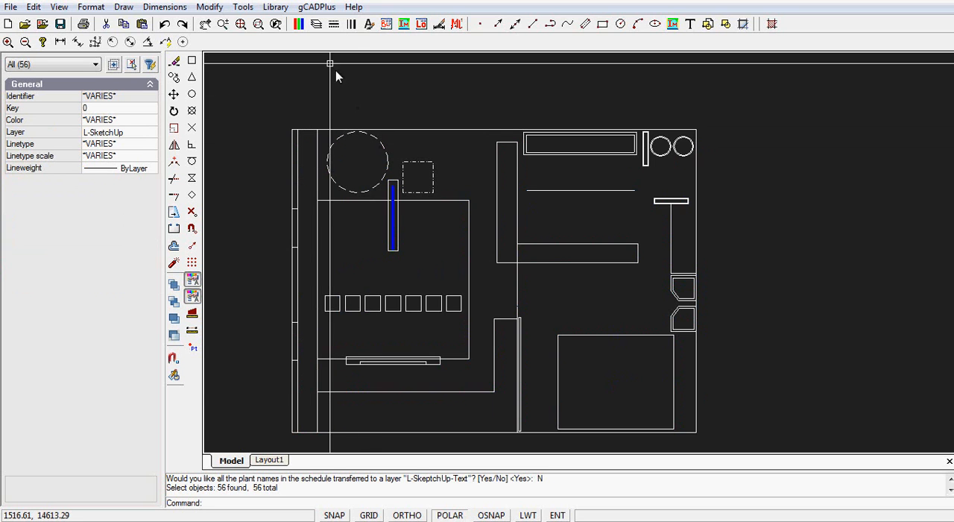
Turn visibility on for all used layers in the Layer Properties Manager.
{"action": "left_click", "coordinate": [317, 25]}
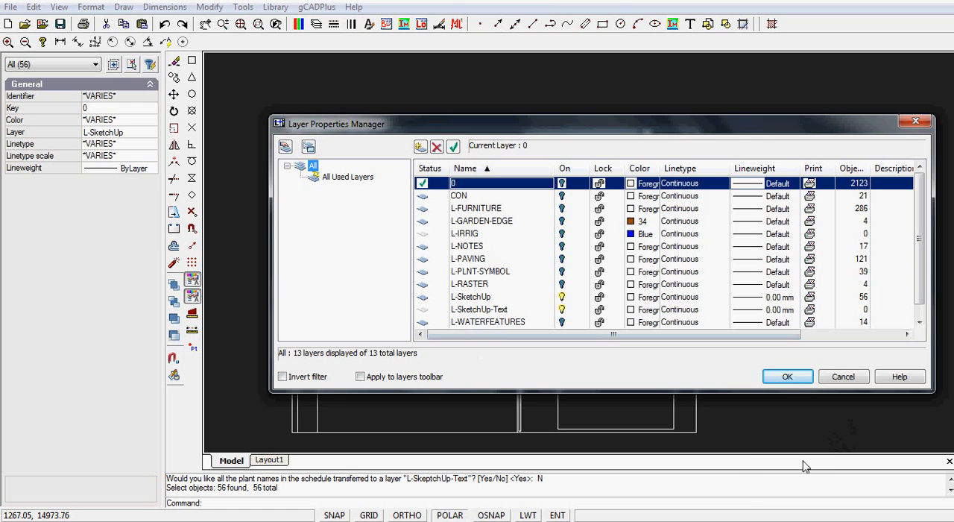
{"action": "left_click", "coordinate": [846, 378]}
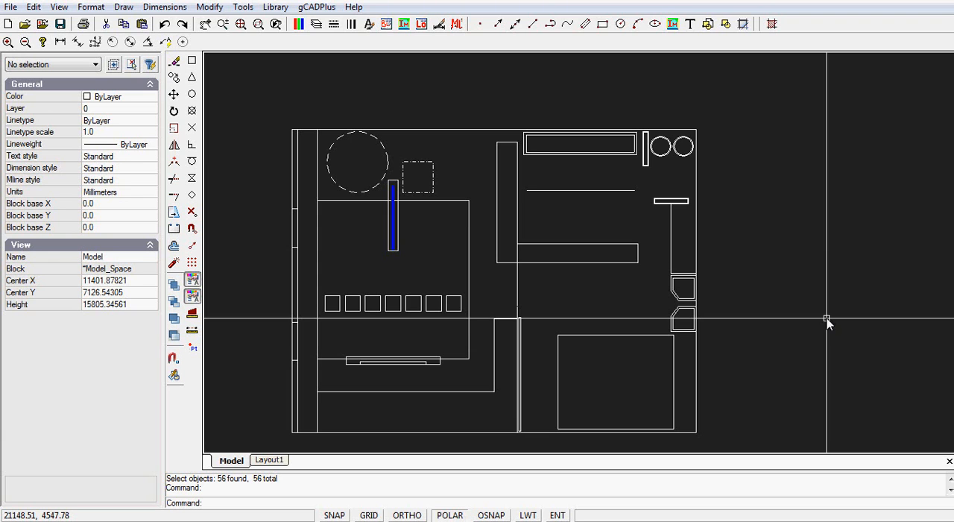
{"action": "left_click", "coordinate": [316, 26]}
{"action": "right_click", "coordinate": [337, 179]}
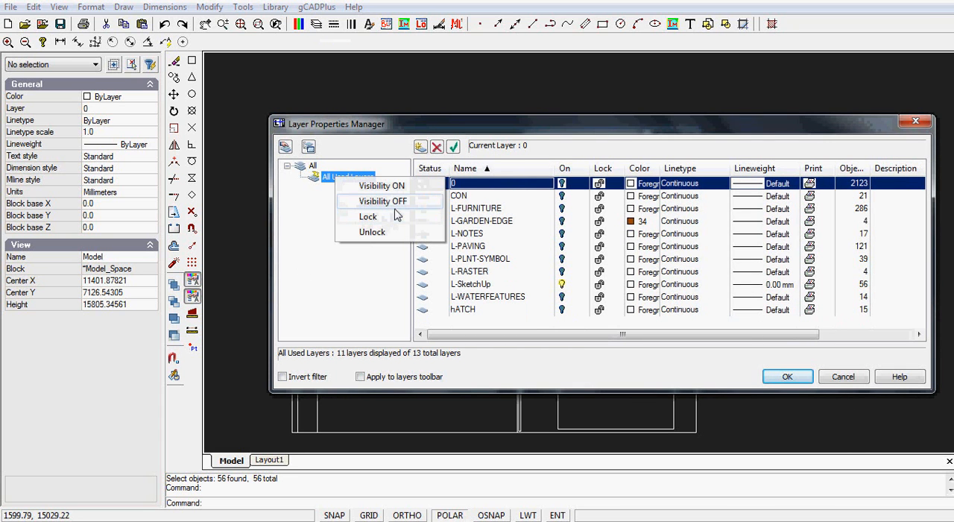
{"action": "left_click", "coordinate": [382, 186]}
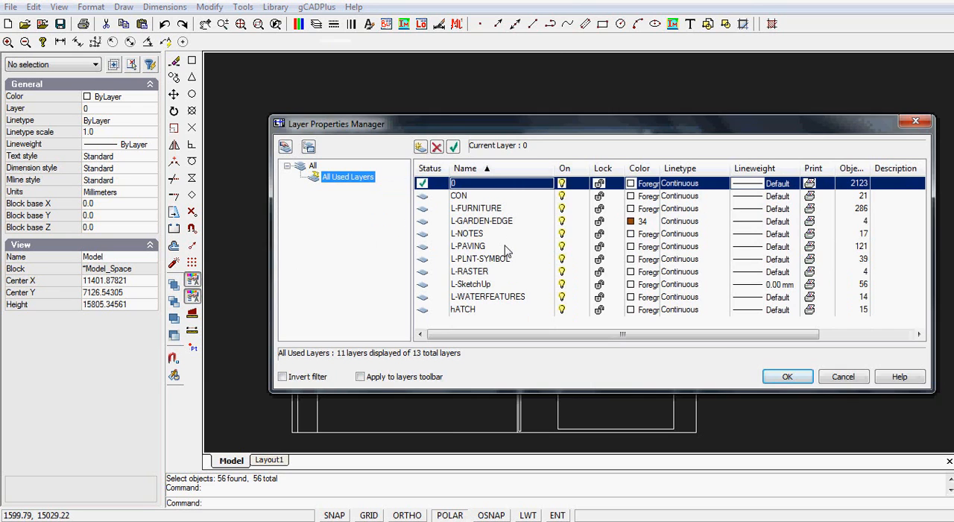
{"action": "left_click", "coordinate": [787, 377]}
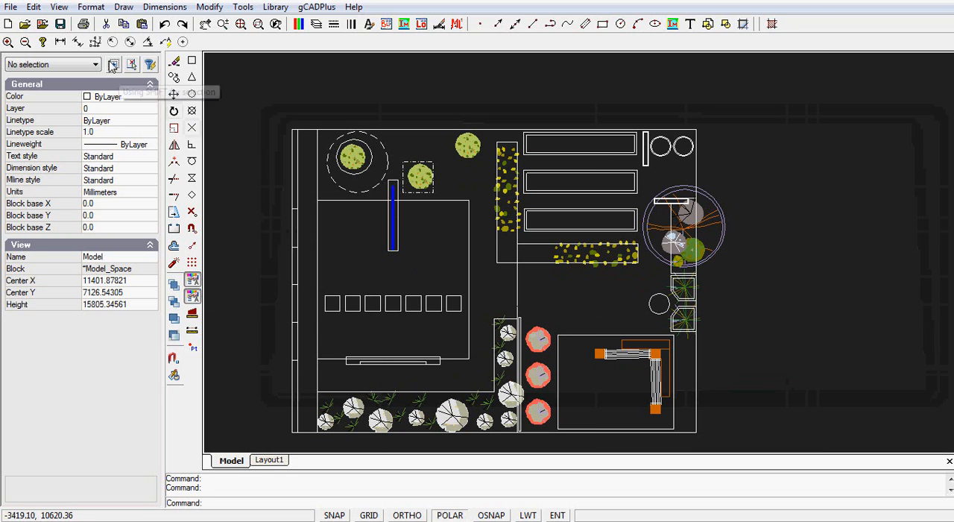
Create a new drawing and paste the copied linework at insertion point 0,0, zoomed to its extents.
{"action": "left_click", "coordinate": [7, 24]}
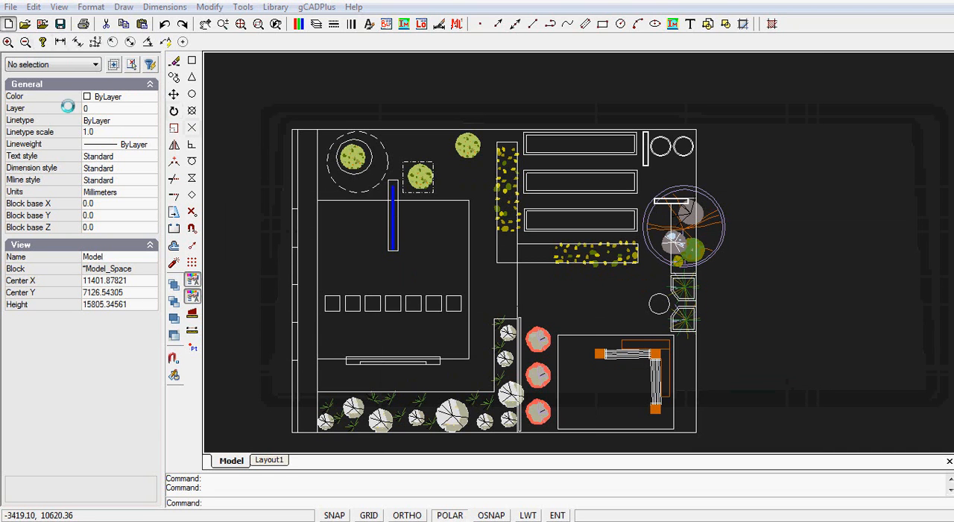
{"action": "left_click", "coordinate": [410, 376]}
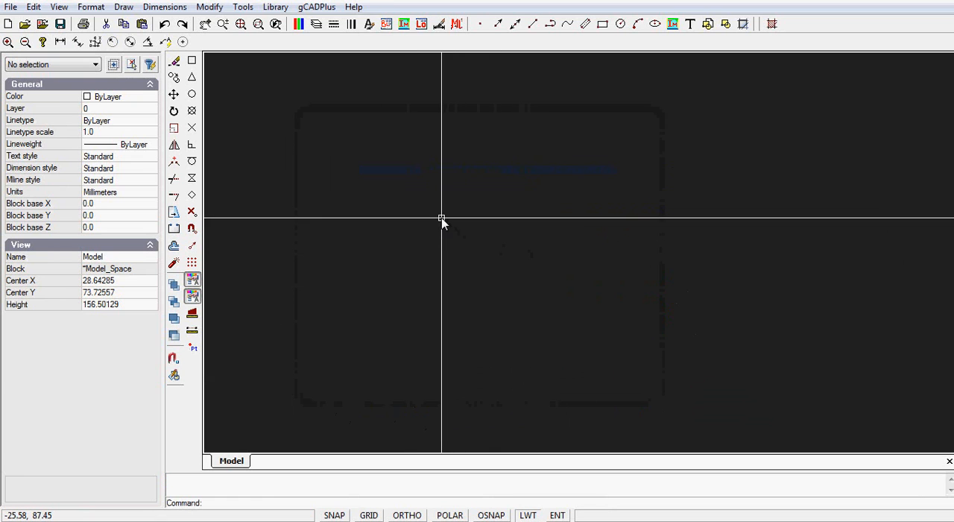
{"action": "right_click", "coordinate": [441, 220]}
{"action": "left_click", "coordinate": [511, 228]}
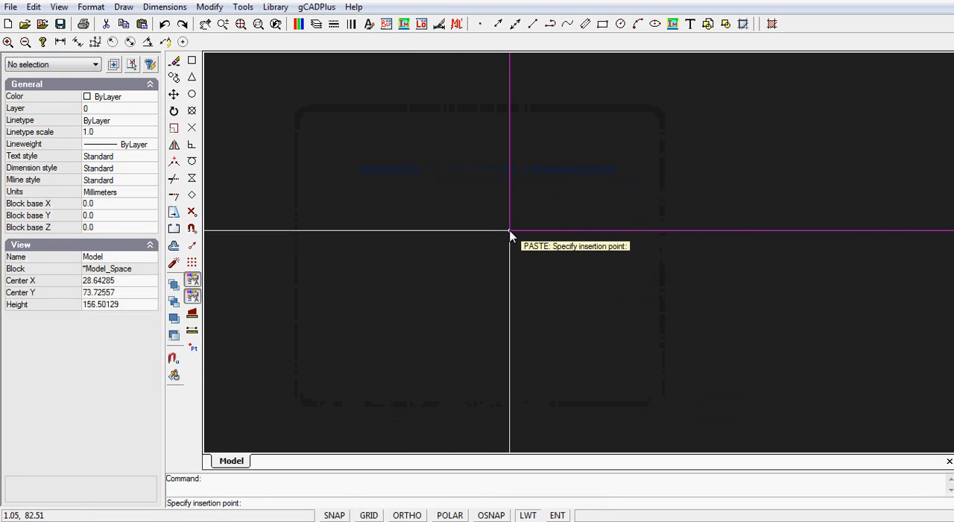
{"action": "type", "text": "0,0"}
{"action": "key", "text": "Return"}
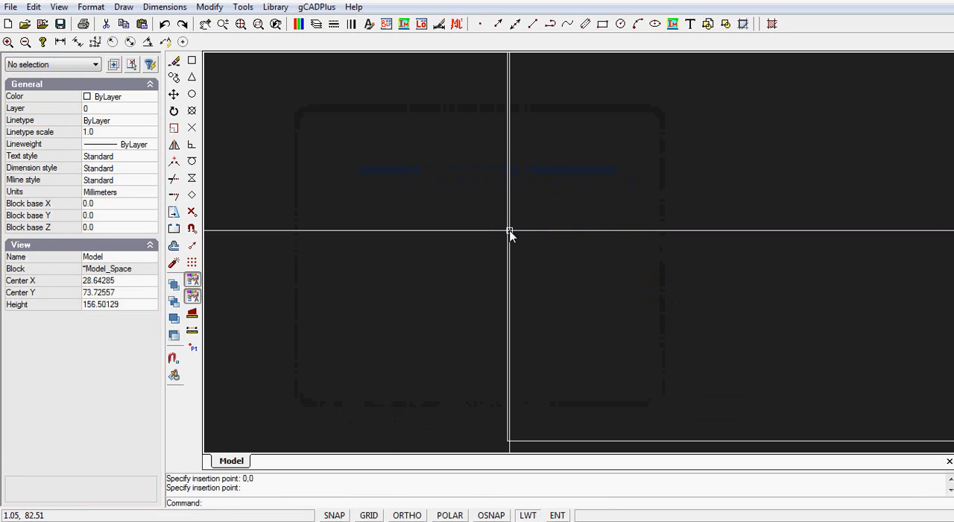
{"action": "right_click", "coordinate": [347, 253]}
{"action": "left_click", "coordinate": [419, 304]}
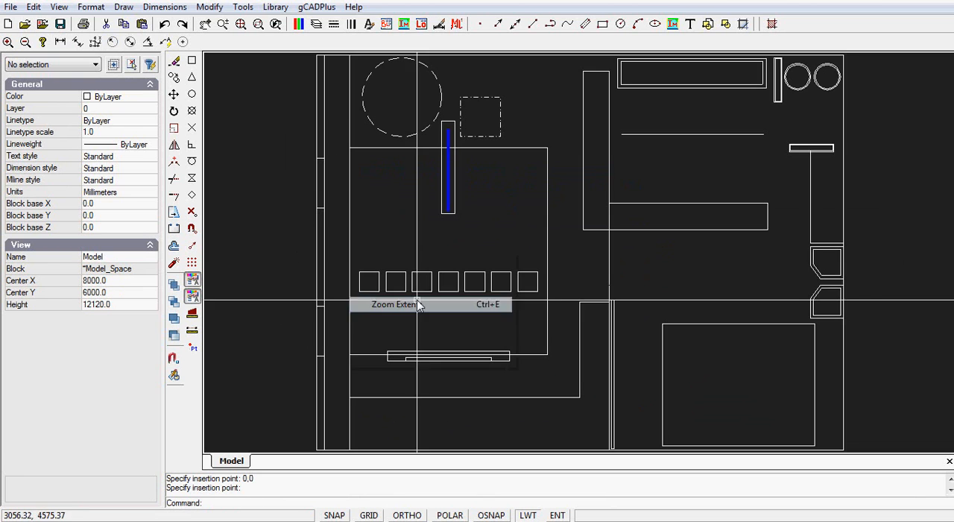
Begin saving the new drawing under a new name and open the choice of file formats.
{"action": "left_click", "coordinate": [11, 7]}
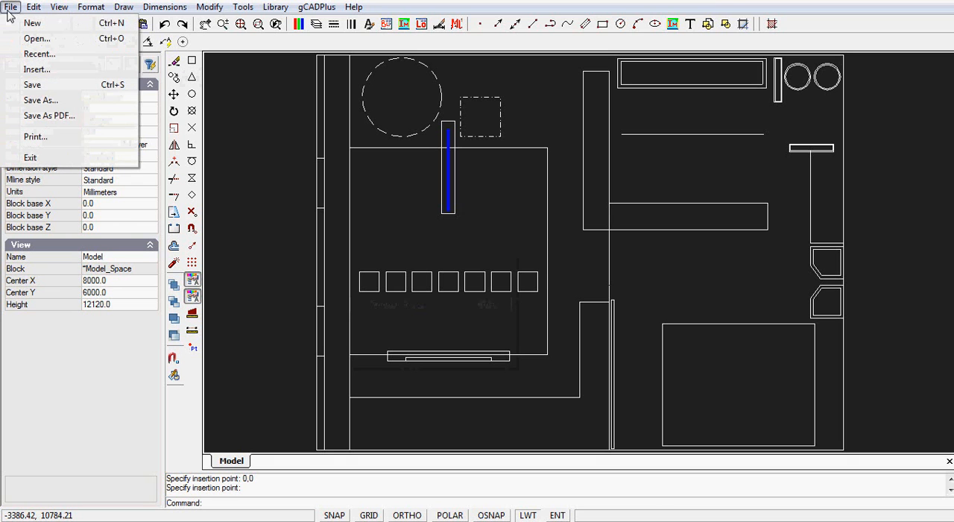
{"action": "left_click", "coordinate": [42, 100]}
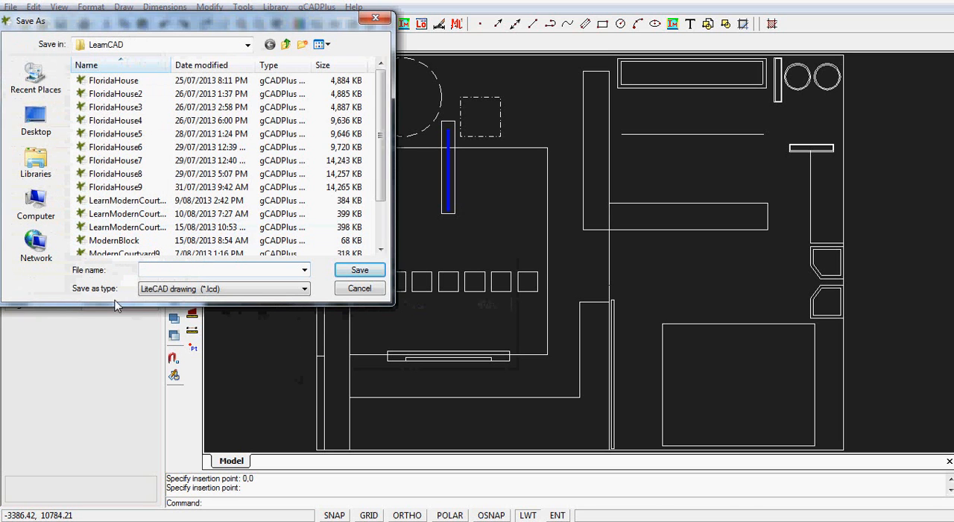
{"action": "left_click", "coordinate": [303, 289]}
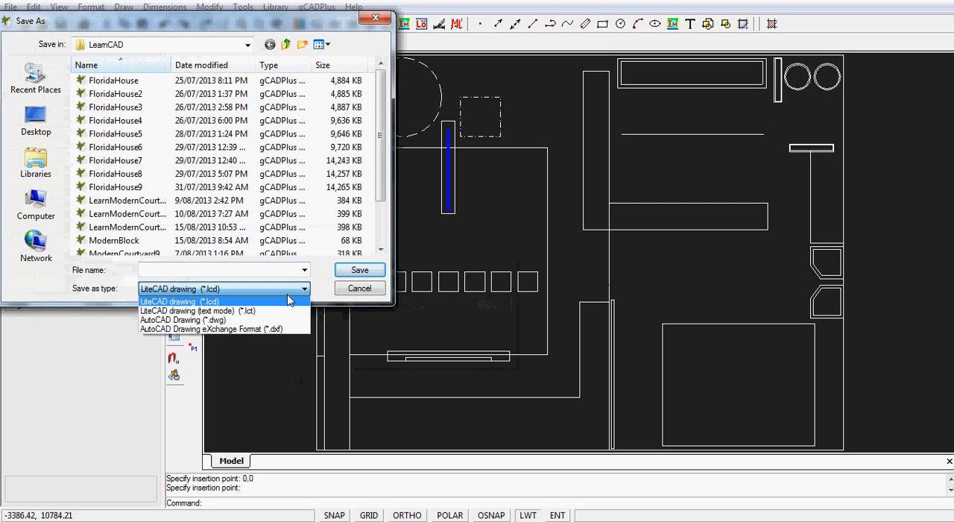